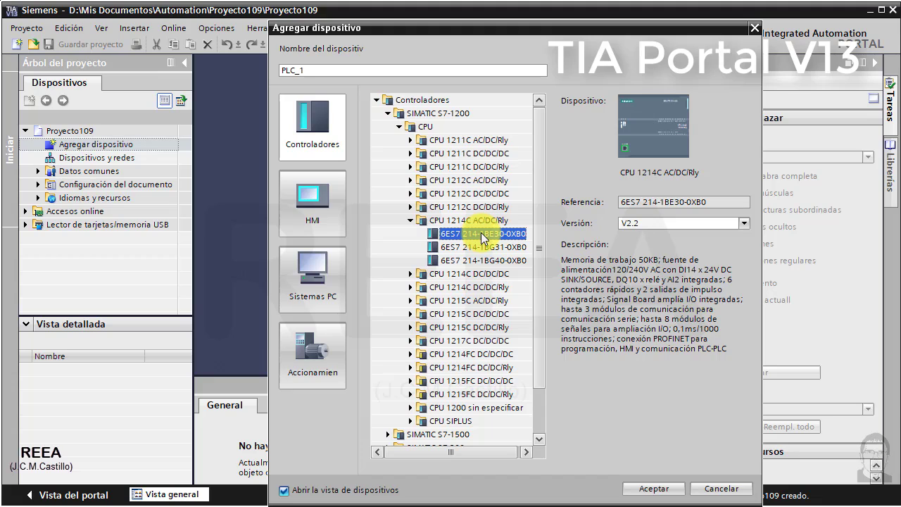
# - Check the firmware versions offered for the three CPU 1214C AC/DC/Rly references, then cancel adding the device
pyautogui.click(747, 223)
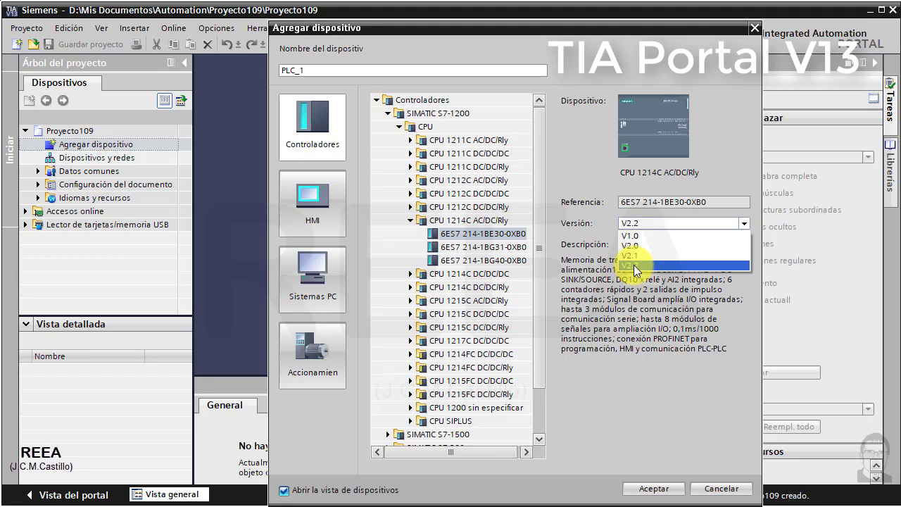
pyautogui.click(497, 247)
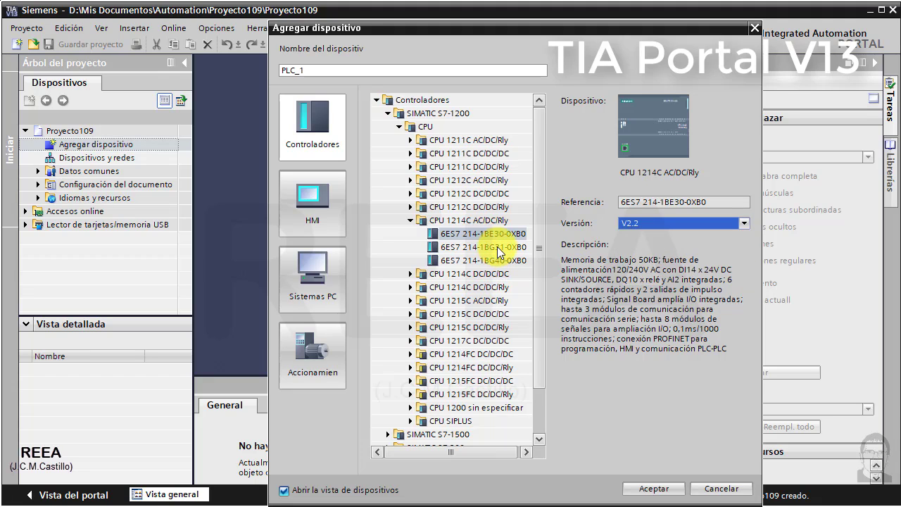
pyautogui.click(653, 224)
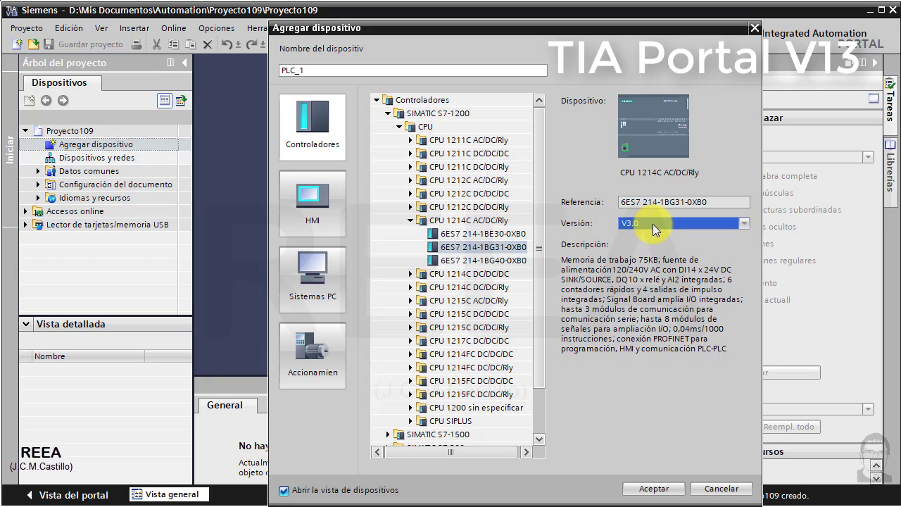
pyautogui.click(475, 249)
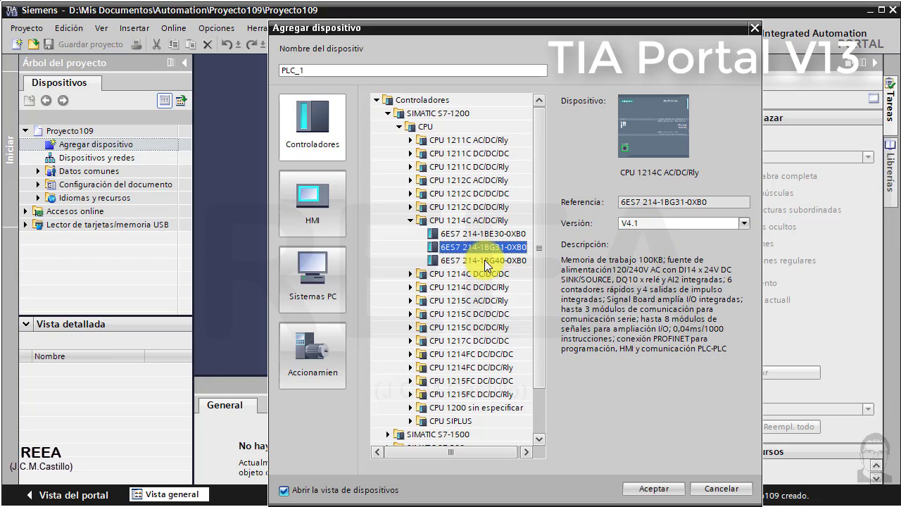
pyautogui.click(485, 260)
pyautogui.click(744, 223)
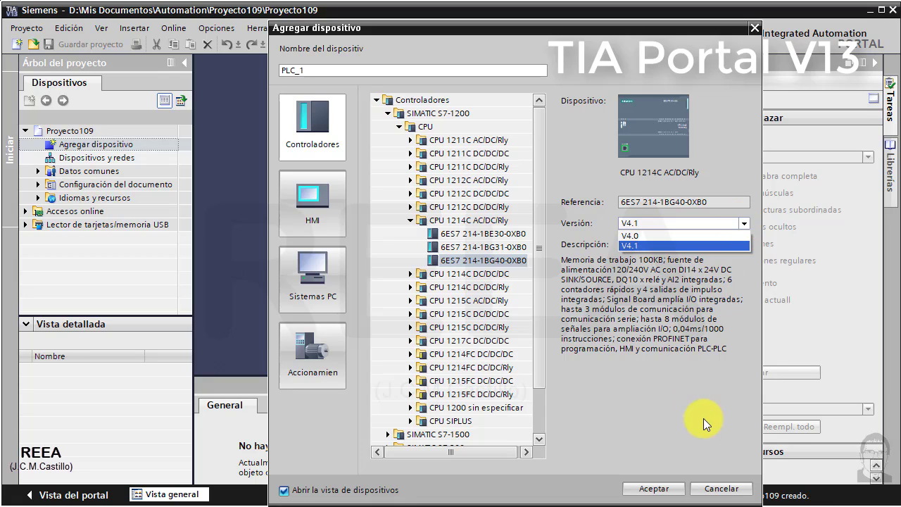
pyautogui.click(729, 492)
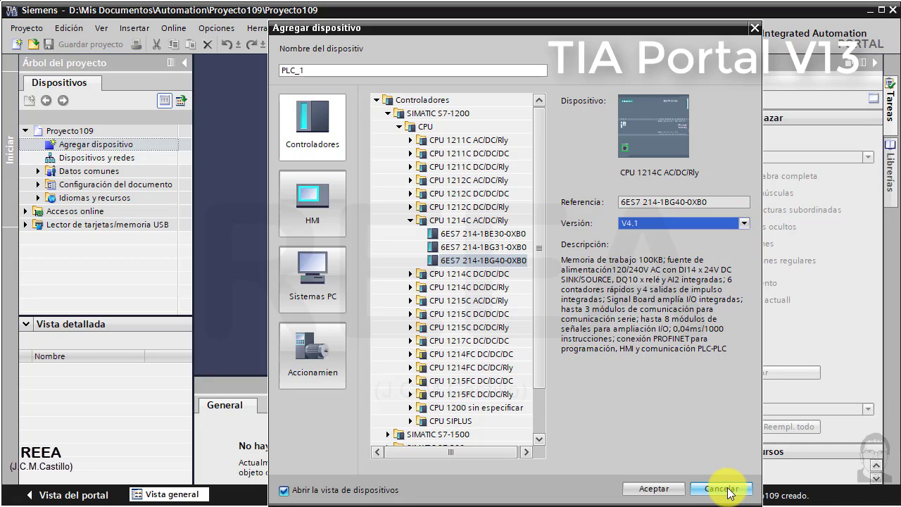
pyautogui.click(725, 489)
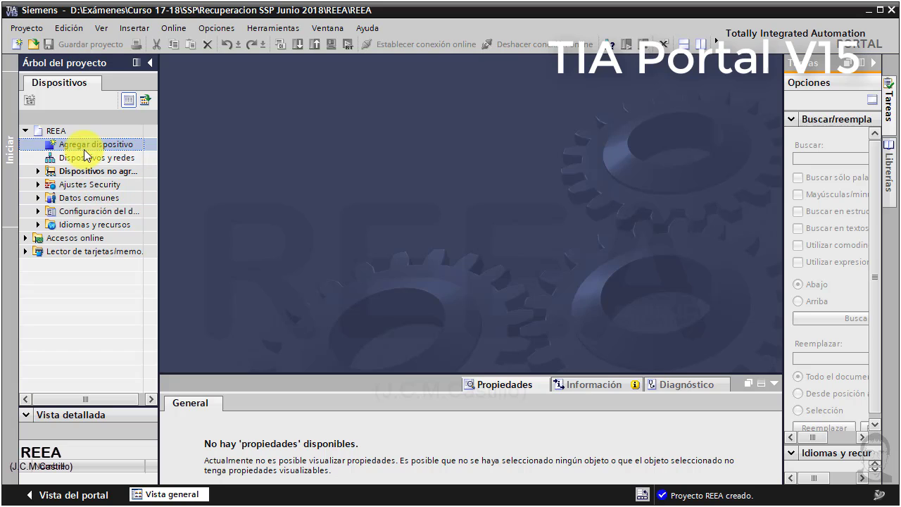
# - In the TIA Portal V15 project REEA, check the firmware versions offered when adding CPU 1214C AC/DC/Rly references 6ES7 214-1BE30-0XB0 and 6ES7 214-1BG40-0XB0
pyautogui.doubleClick(85, 148)
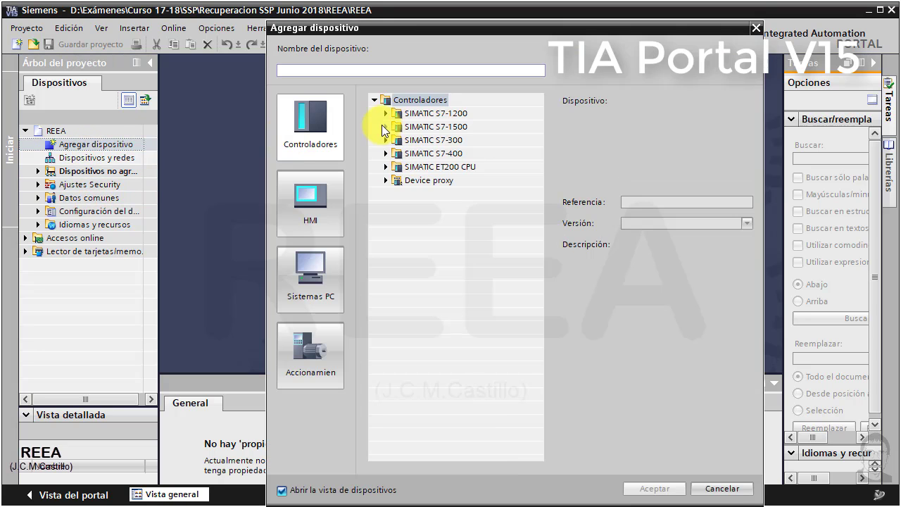
pyautogui.click(385, 114)
pyautogui.click(396, 127)
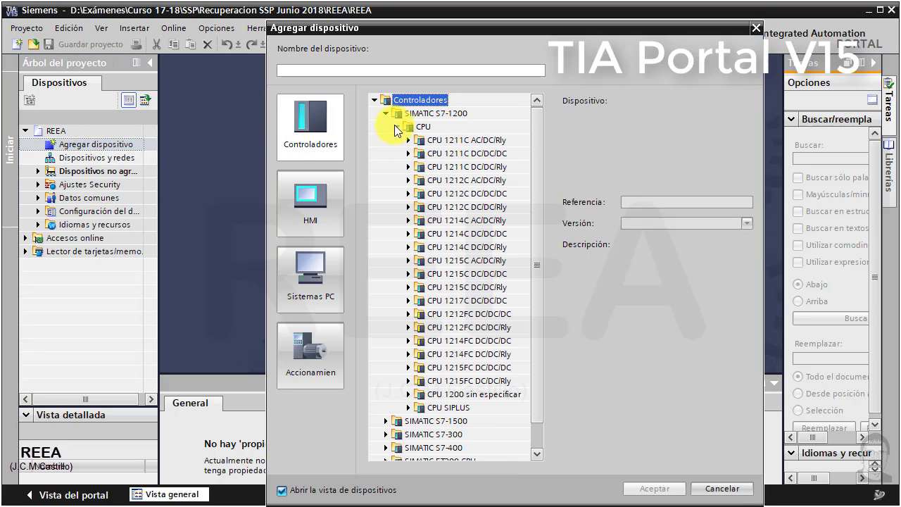
pyautogui.click(407, 221)
pyautogui.click(434, 234)
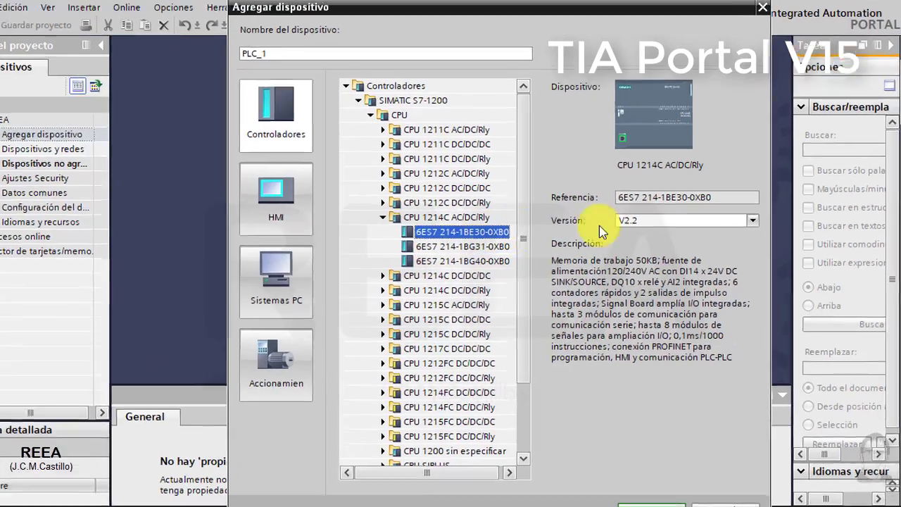
pyautogui.click(753, 220)
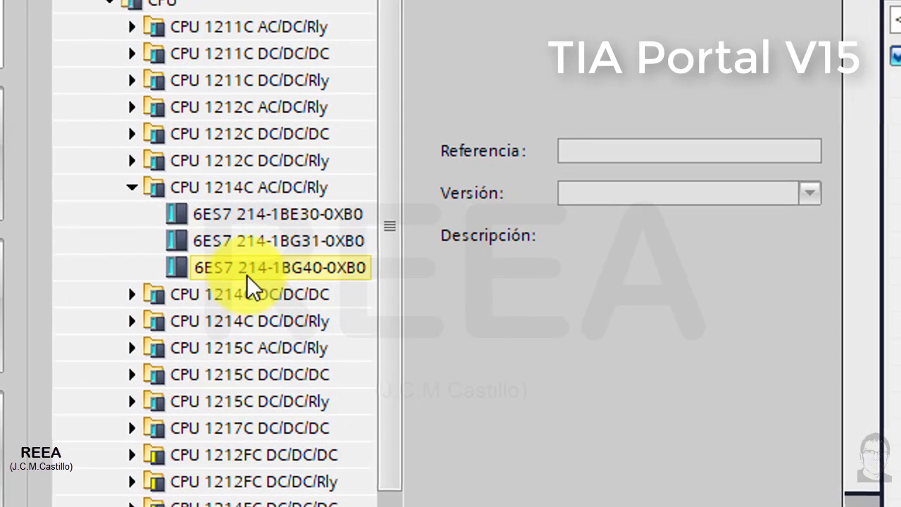
pyautogui.click(275, 270)
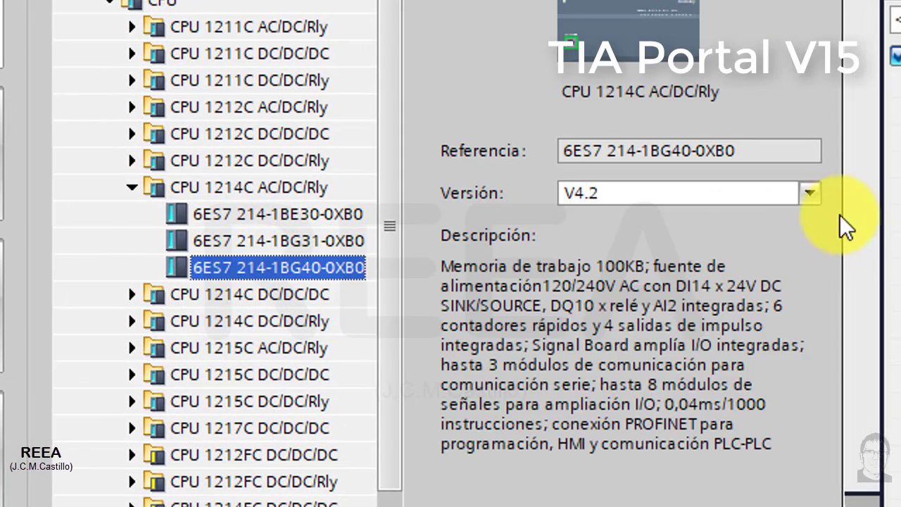
pyautogui.click(812, 195)
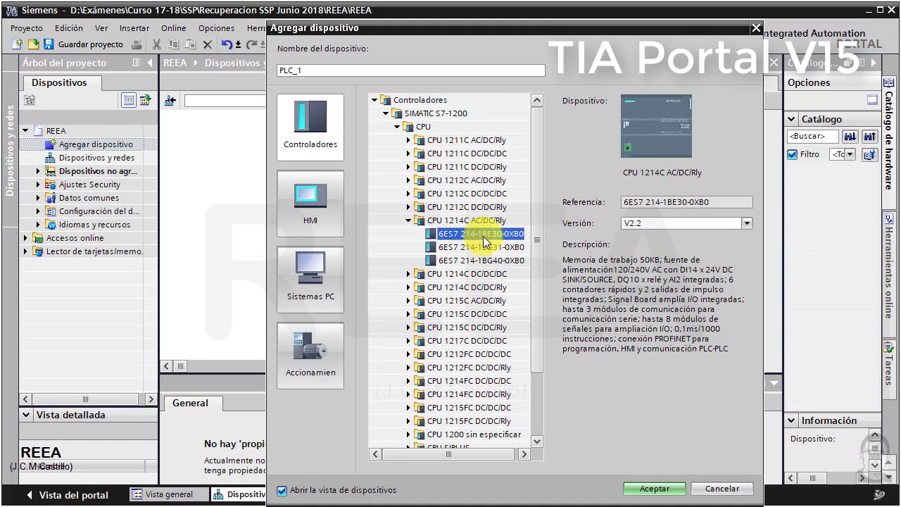
# - Add the CPU 1214C AC/DC/Rly, reference 6ES7 214-1BE30-0XB0 with version V2.2, as PLC_1 and widen the hardware catalog
pyautogui.click(502, 237)
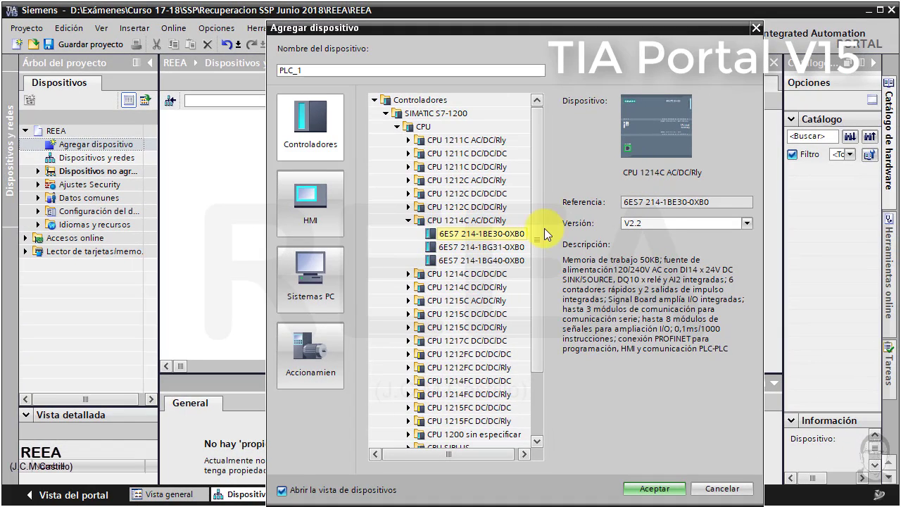
pyautogui.click(660, 488)
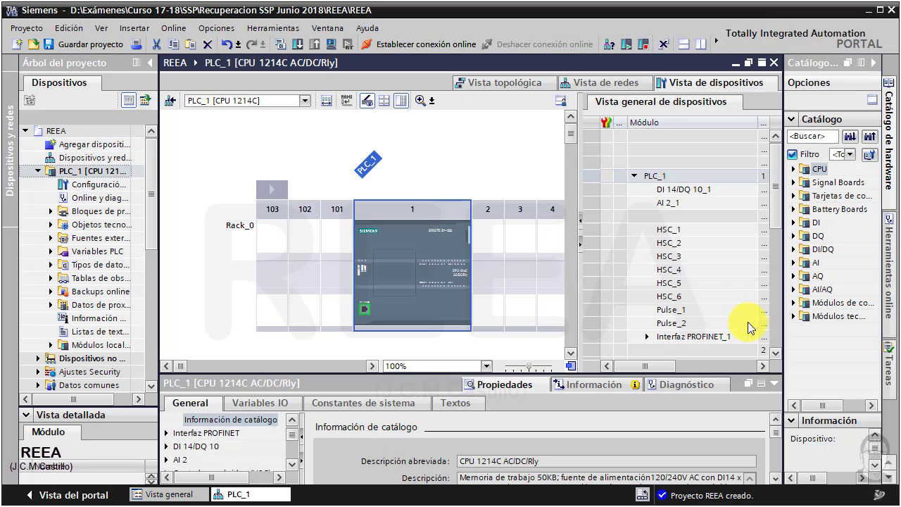
pyautogui.moveTo(781, 317); pyautogui.dragTo(693, 312)
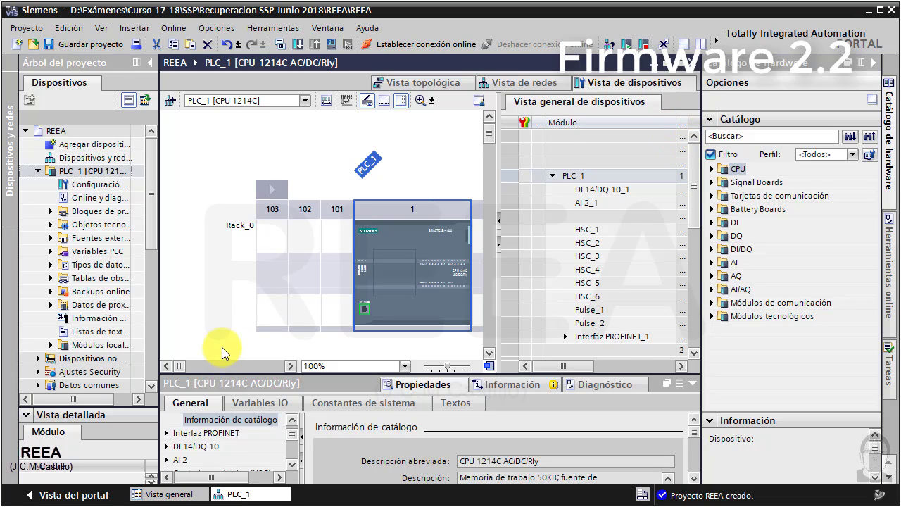
# - Open the Main [OB1] block of PLC_1 and look through its basic logic, timer and comparison instructions
pyautogui.click(51, 211)
pyautogui.doubleClick(87, 238)
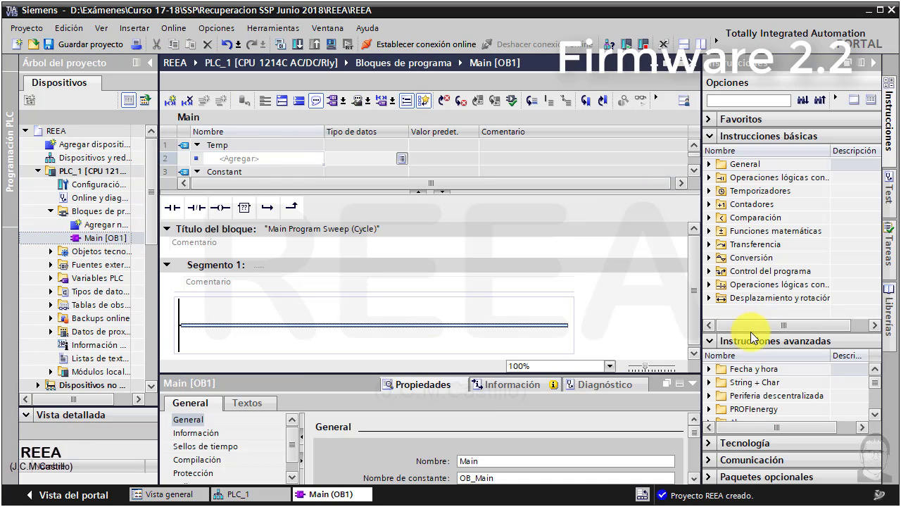
pyautogui.click(709, 178)
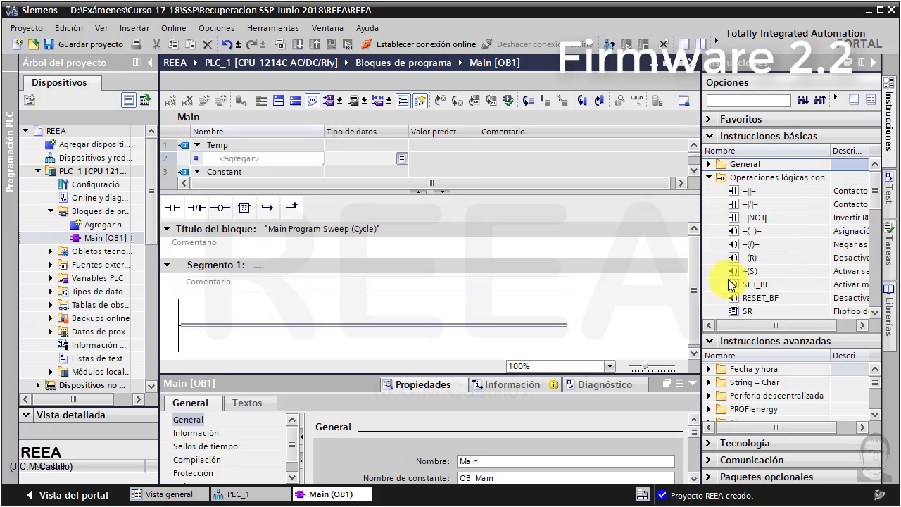
pyautogui.click(709, 178)
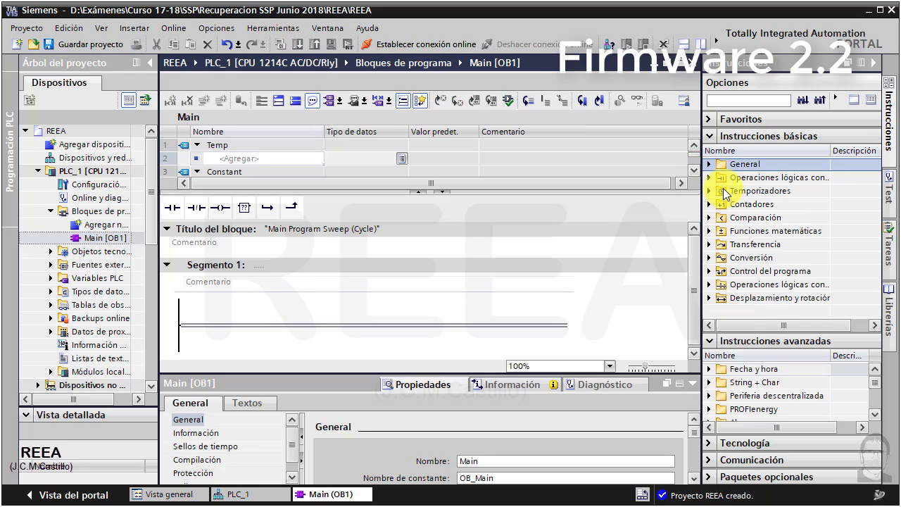
pyautogui.click(709, 190)
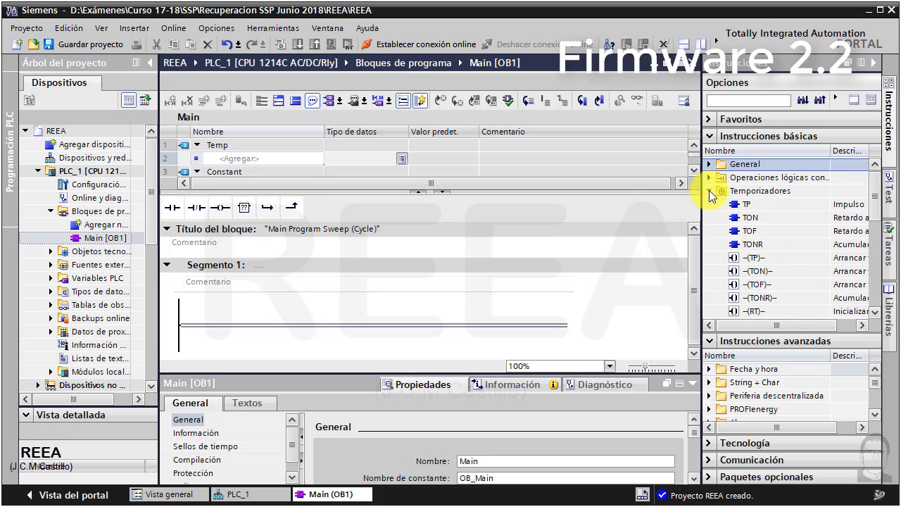
pyautogui.click(709, 190)
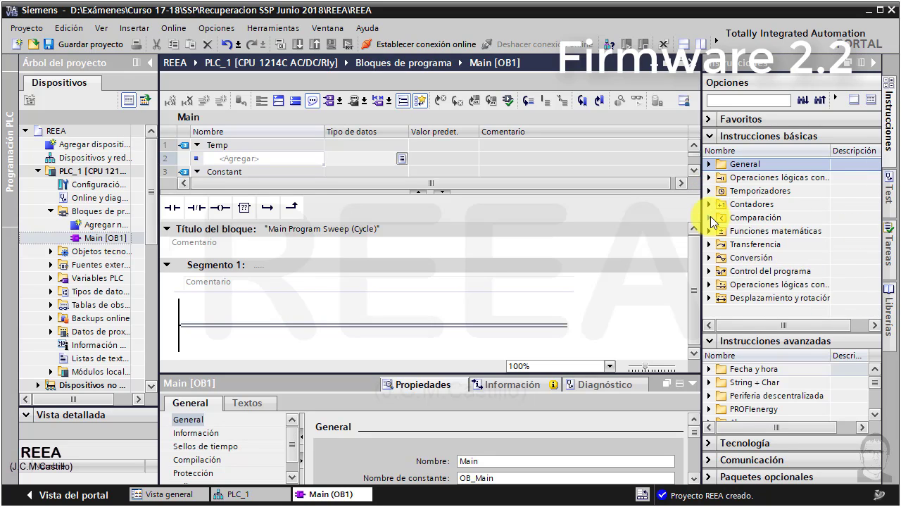
pyautogui.click(711, 217)
pyautogui.click(710, 216)
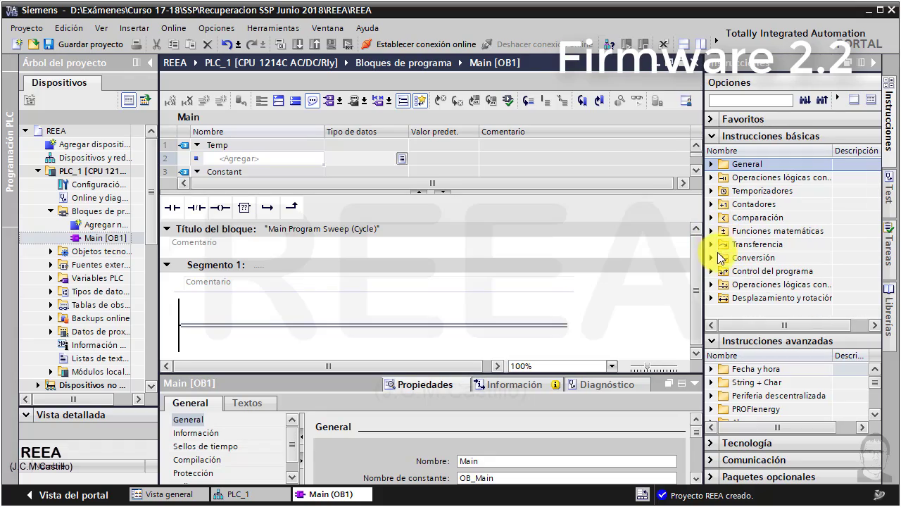
# - Examine which basic Transferencia instructions and advanced Impulso instructions are available for PLC_1, enlarging the advanced instructions list
pyautogui.click(713, 244)
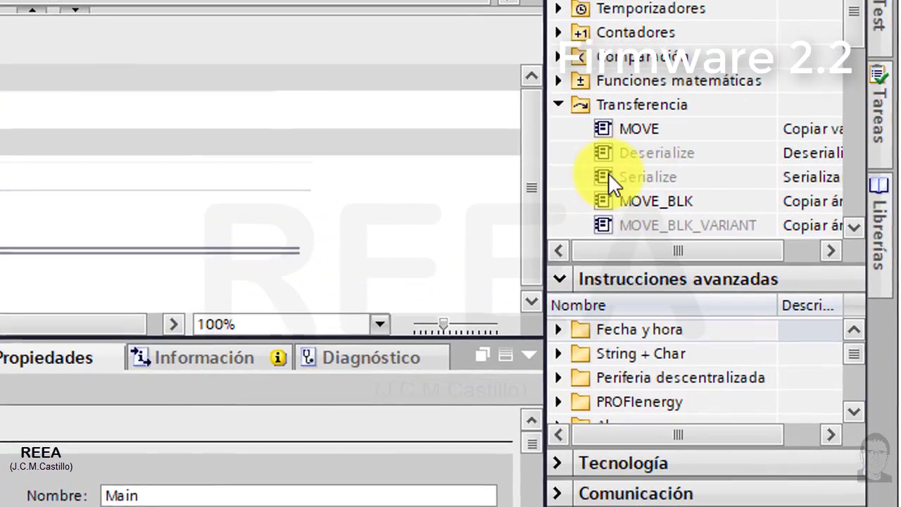
pyautogui.moveTo(669, 141)
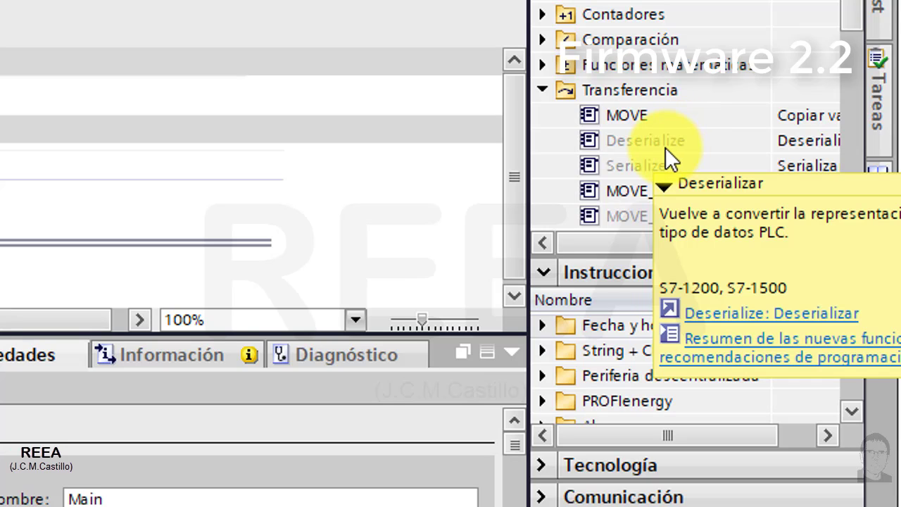
pyautogui.click(542, 90)
pyautogui.moveTo(593, 254); pyautogui.dragTo(637, 65)
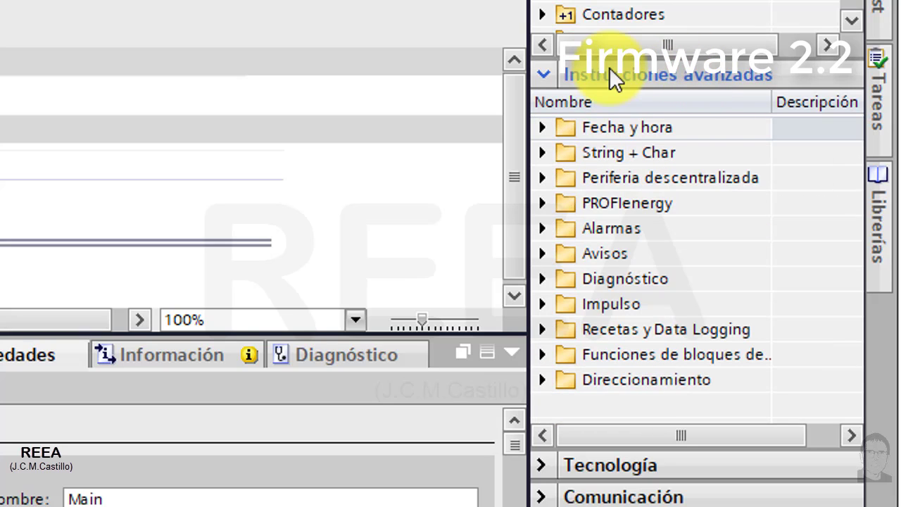
pyautogui.click(543, 304)
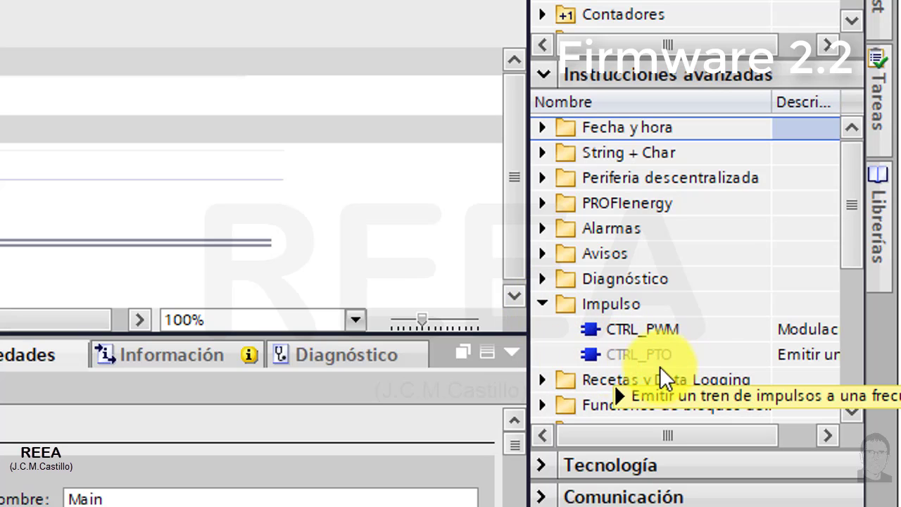
pyautogui.moveTo(652, 359)
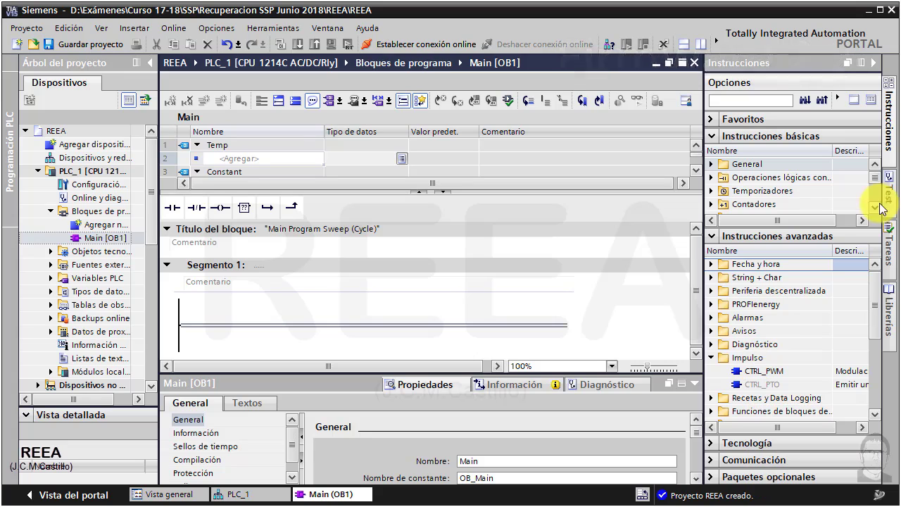
# - Add a second CPU 1214C AC/DC/Rly, reference 6ES7 214-1BG40-0XB0 with version V4.2, as PLC_2
pyautogui.doubleClick(56, 147)
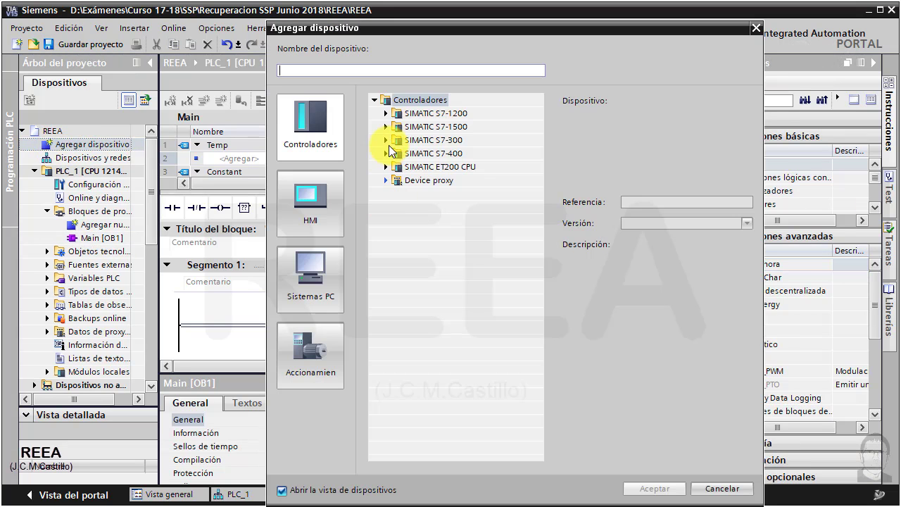
pyautogui.click(385, 114)
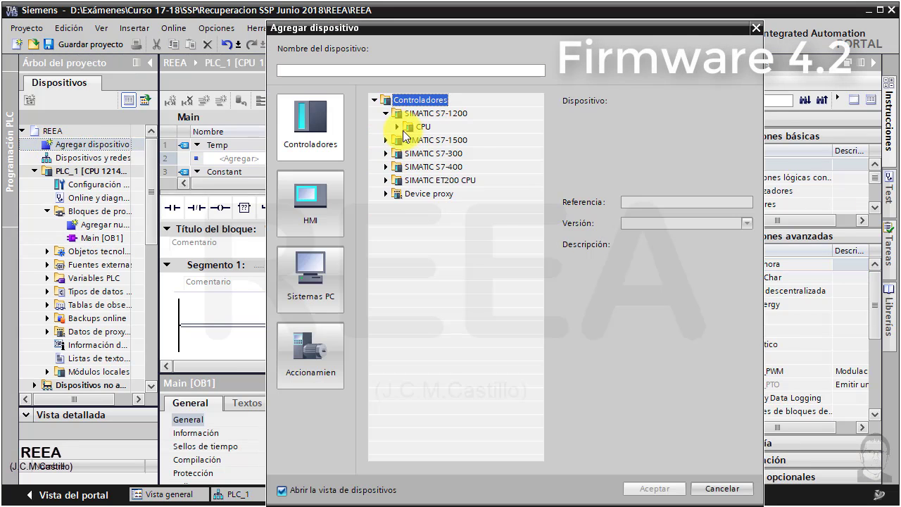
pyautogui.click(397, 126)
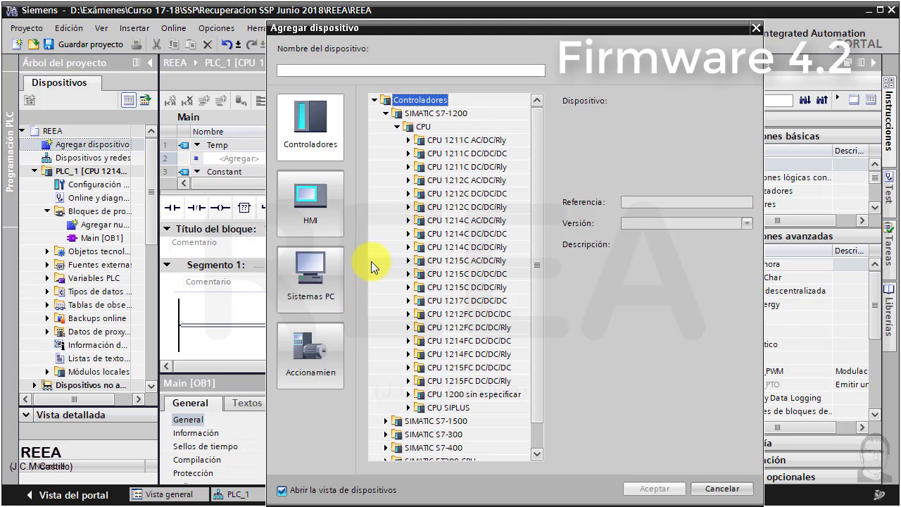
pyautogui.click(408, 220)
pyautogui.click(481, 260)
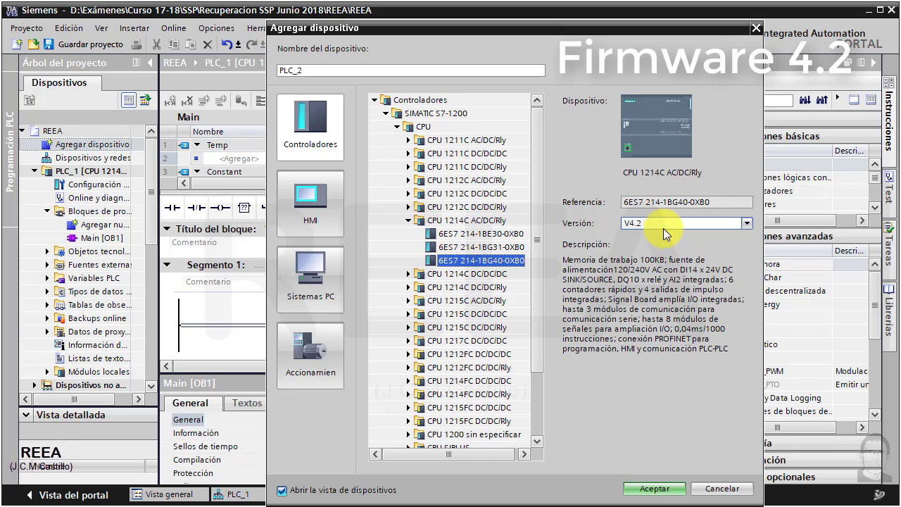
pyautogui.click(666, 489)
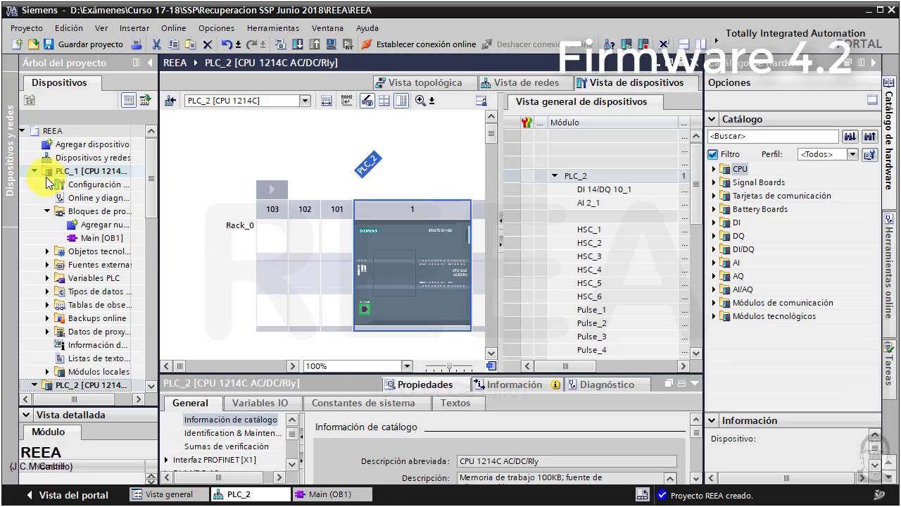
# - Collapse PLC_1 in the project tree and open the Main [OB1] program block of PLC_2
pyautogui.click(34, 171)
pyautogui.click(85, 184)
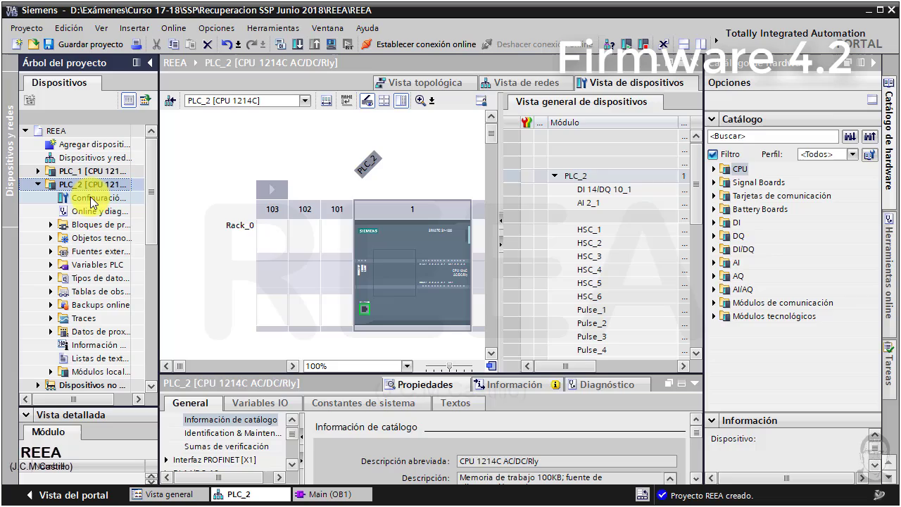
pyautogui.click(50, 225)
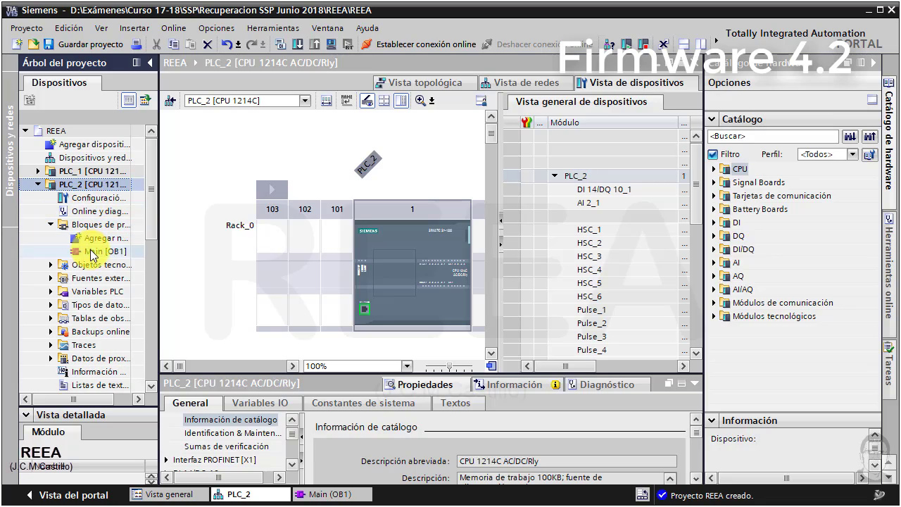
pyautogui.doubleClick(92, 252)
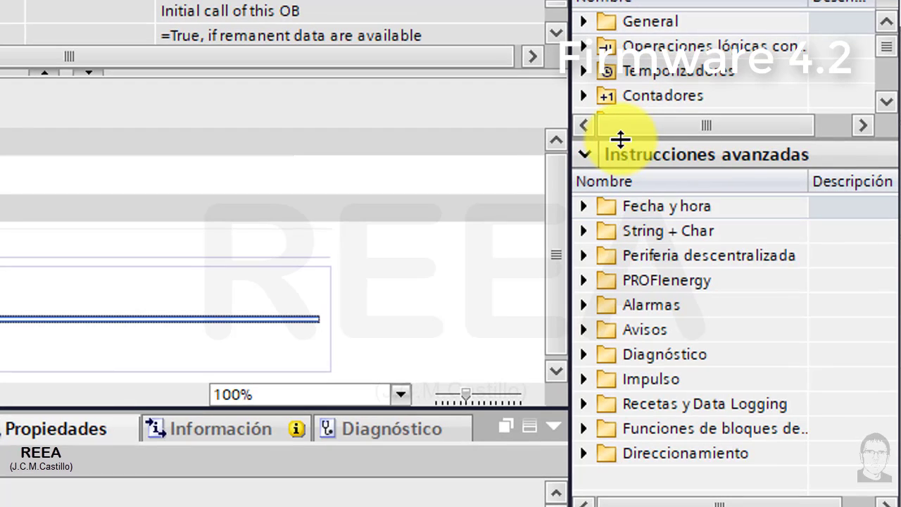
# - Enlarge the basic instructions list and examine which Transferencia instructions are available for PLC_2, including Deserialize and Serialize
pyautogui.moveTo(620, 139); pyautogui.dragTo(658, 304)
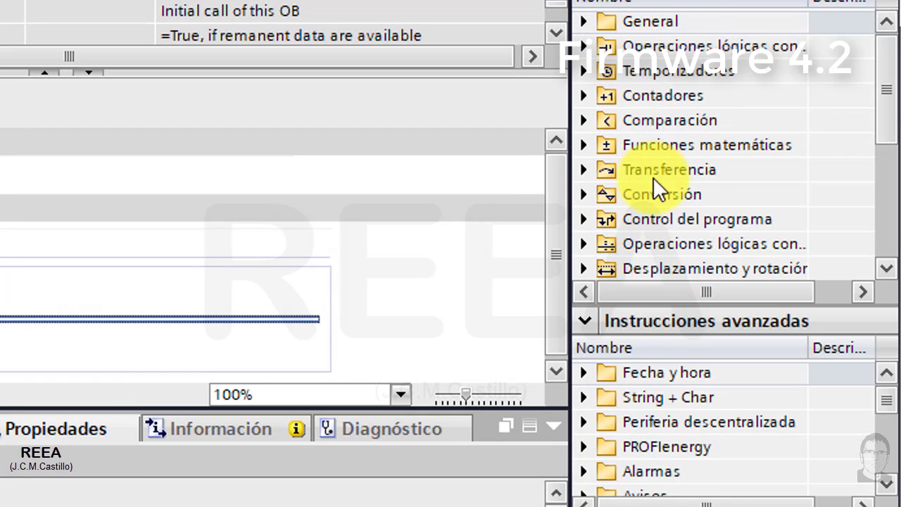
pyautogui.click(584, 169)
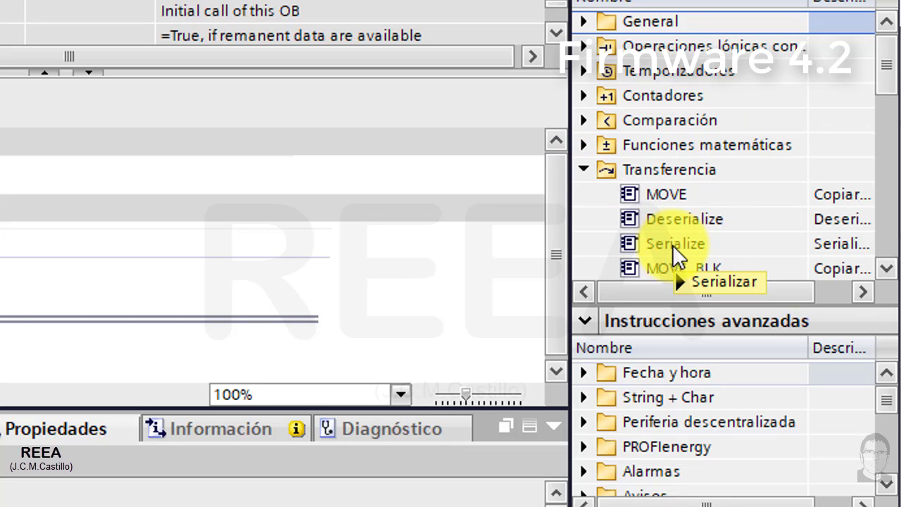
pyautogui.moveTo(672, 245)
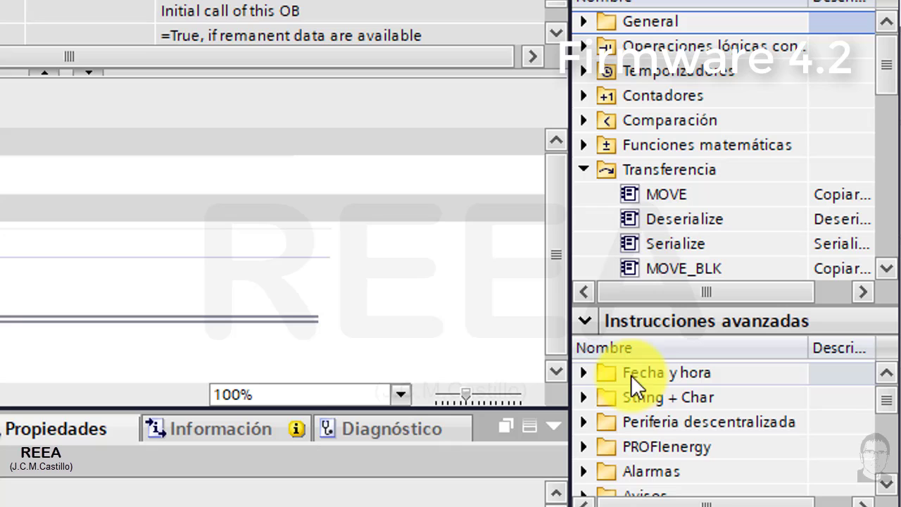
pyautogui.click(579, 170)
# - Enlarge the advanced instructions list and examine the Impulso instructions available for PLC_2, selecting CTRL_PTO
pyautogui.click(626, 324)
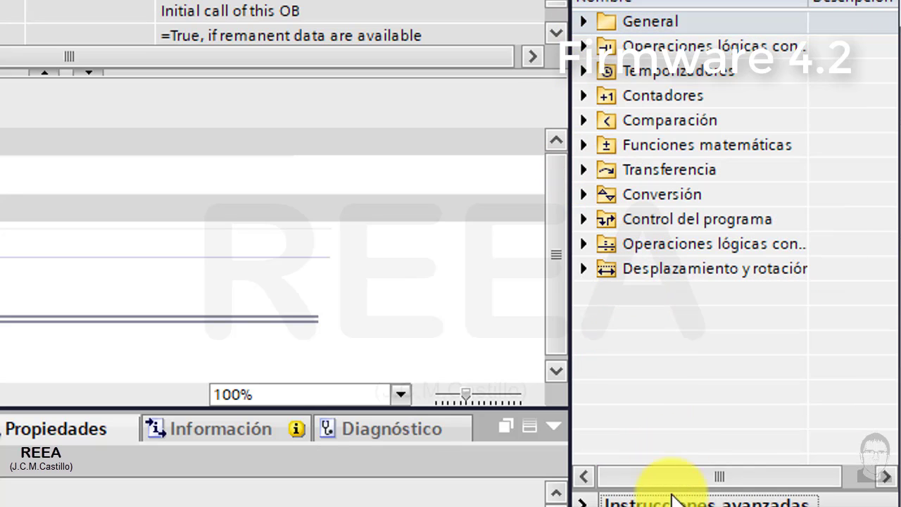
pyautogui.click(672, 498)
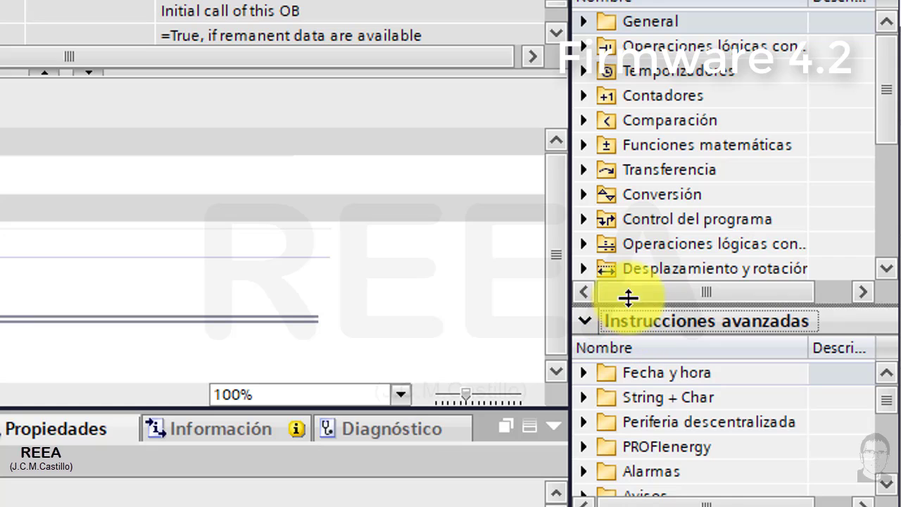
pyautogui.moveTo(628, 297); pyautogui.dragTo(628, 128)
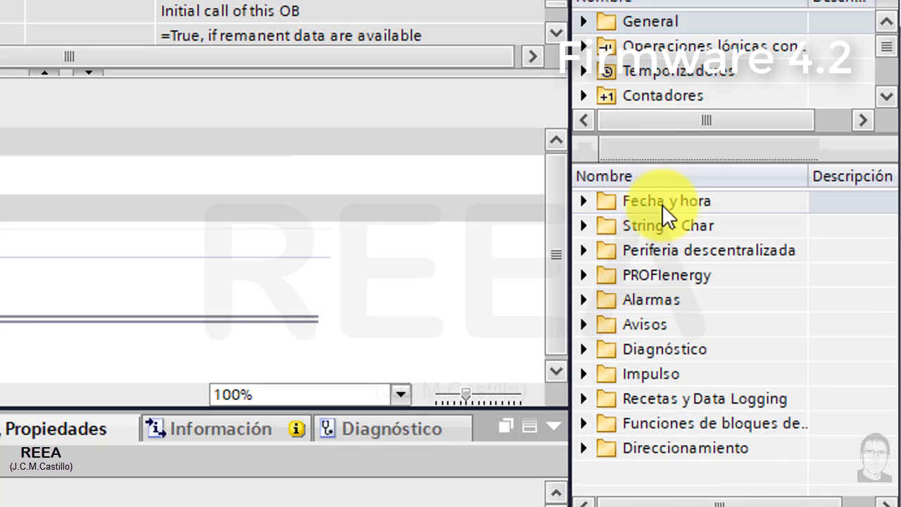
pyautogui.click(585, 373)
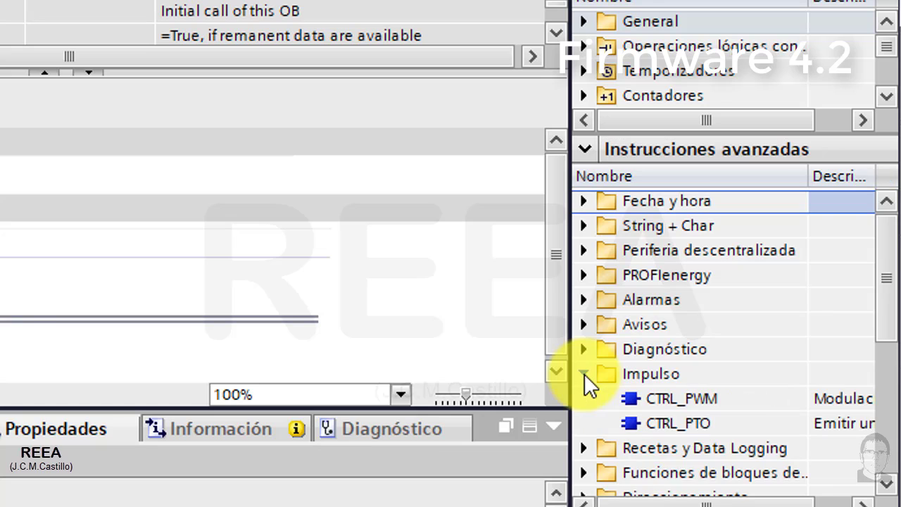
pyautogui.click(669, 427)
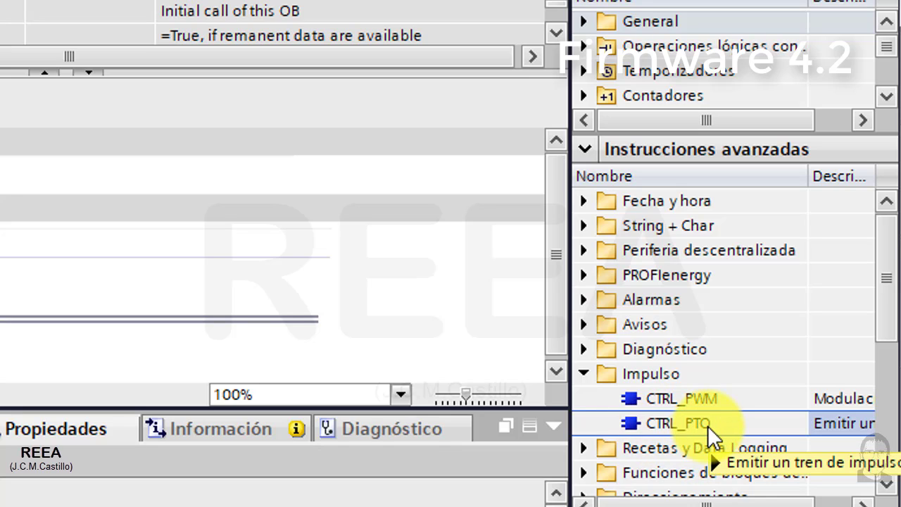
pyautogui.moveTo(707, 425)
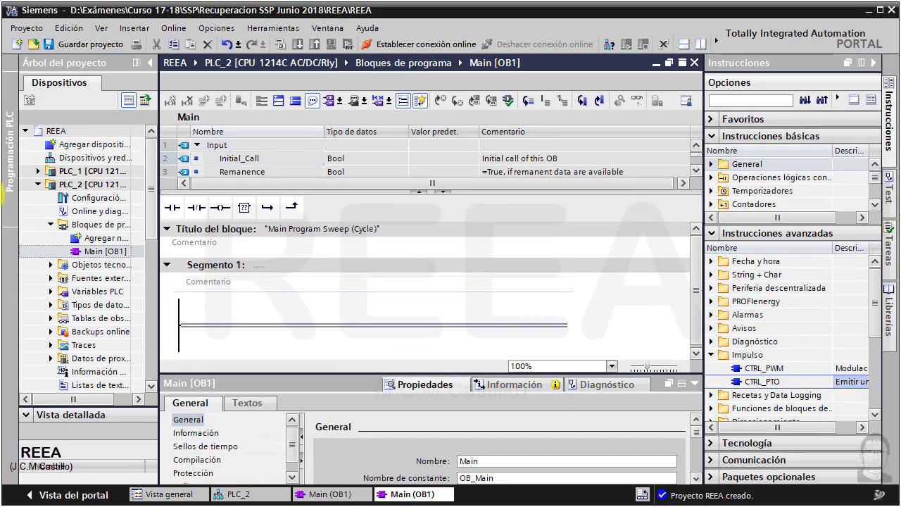
# - Add a TO_Axis_PTO V3.0 motion control technology object named Eje_1 to PLC_1 and open its configuration
pyautogui.click(38, 184)
pyautogui.click(38, 171)
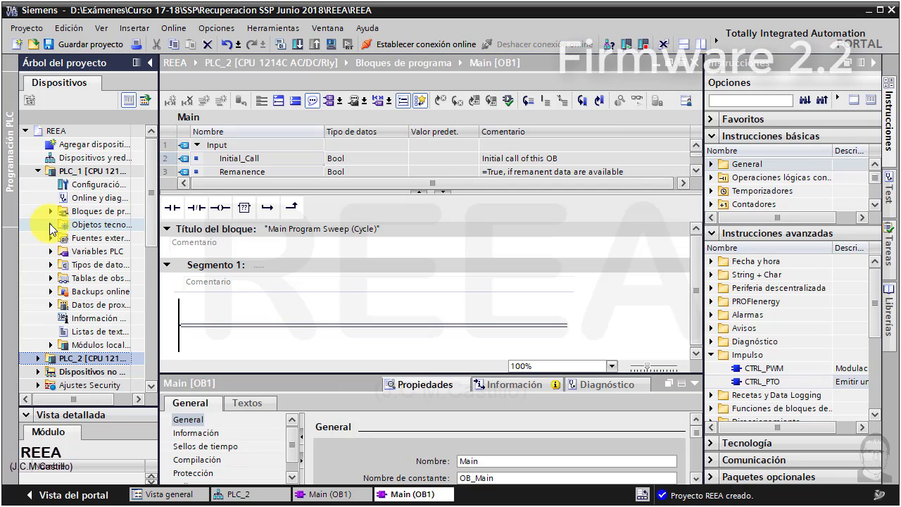
pyautogui.click(54, 224)
pyautogui.doubleClick(89, 244)
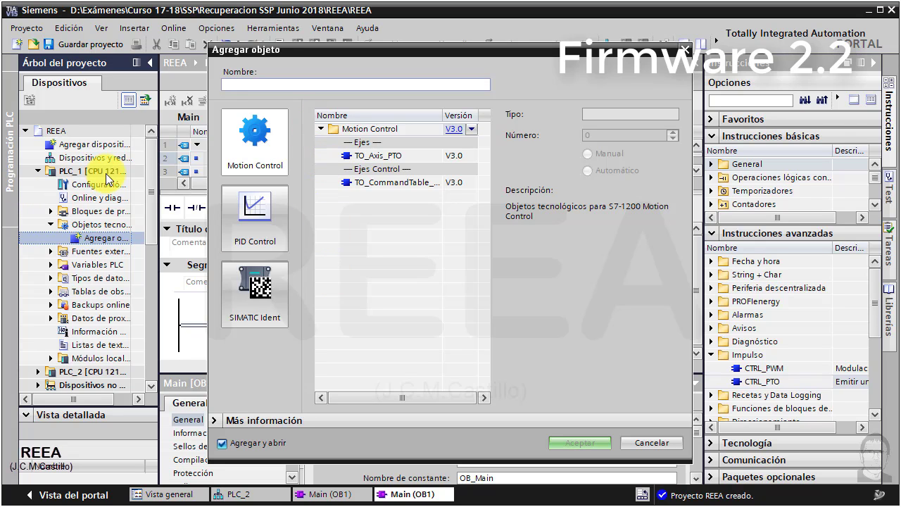
pyautogui.click(361, 154)
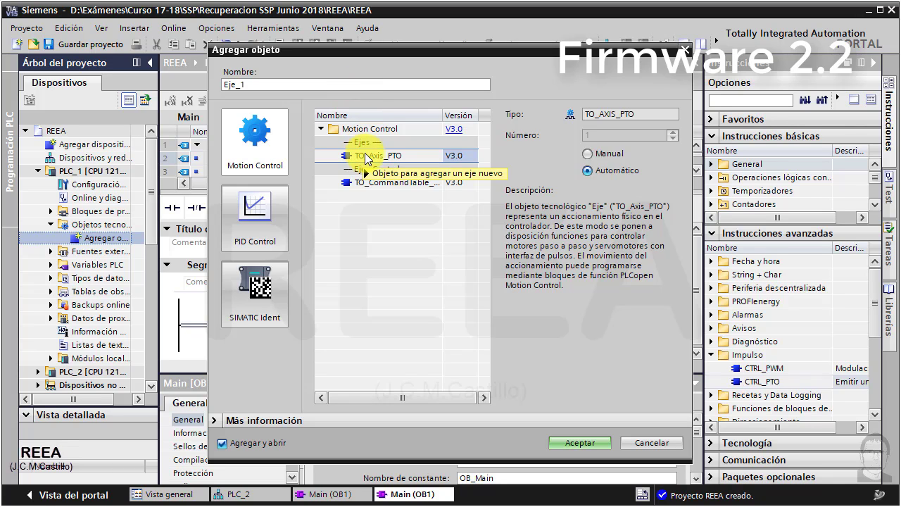
pyautogui.click(565, 442)
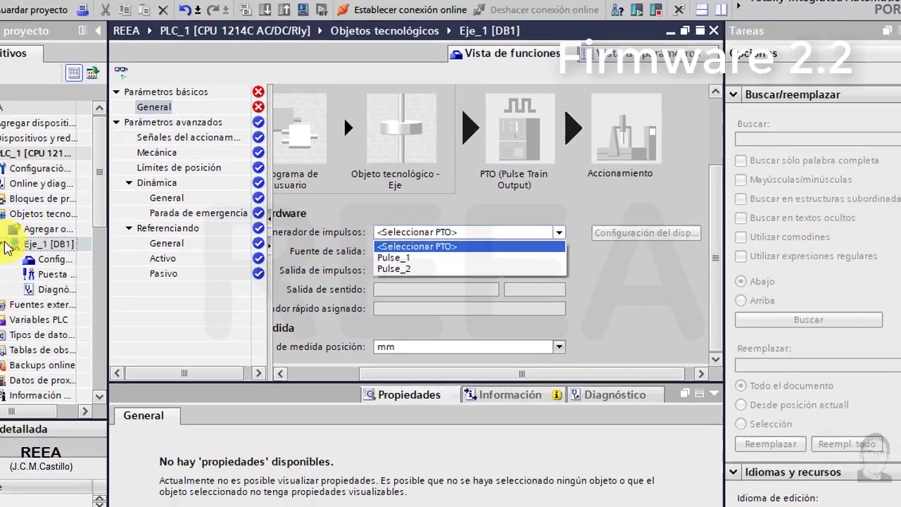
# - Collapse PLC_1 in the project tree and add a TO_PositioningAxis V6.0 technology object named Eje_1 to PLC_2
pyautogui.click(52, 247)
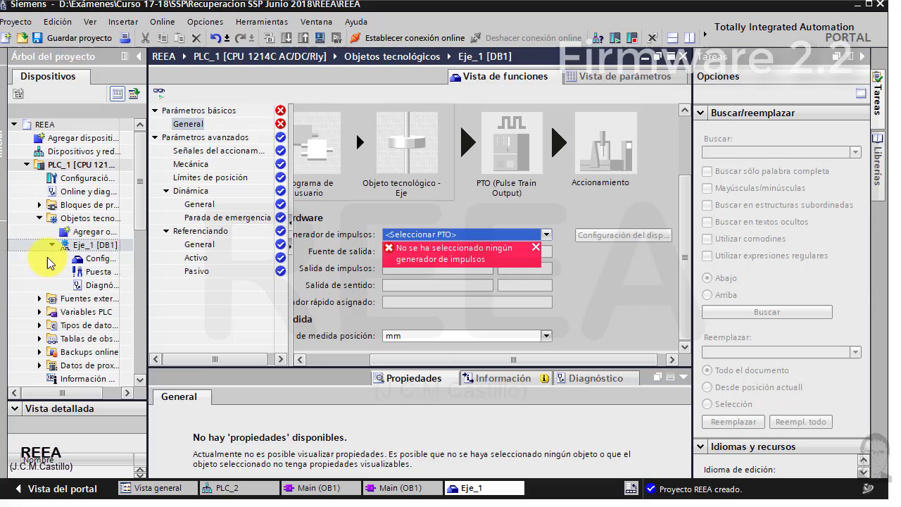
pyautogui.click(40, 218)
pyautogui.click(26, 164)
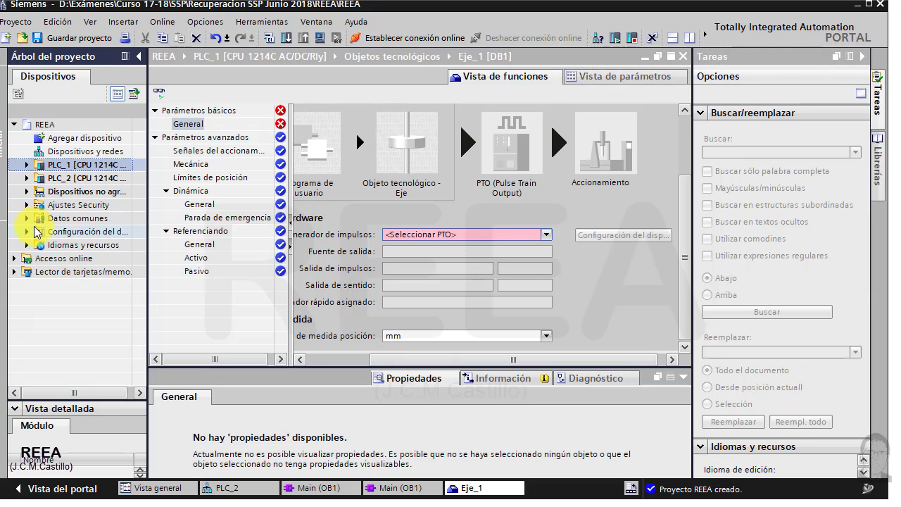
pyautogui.click(27, 177)
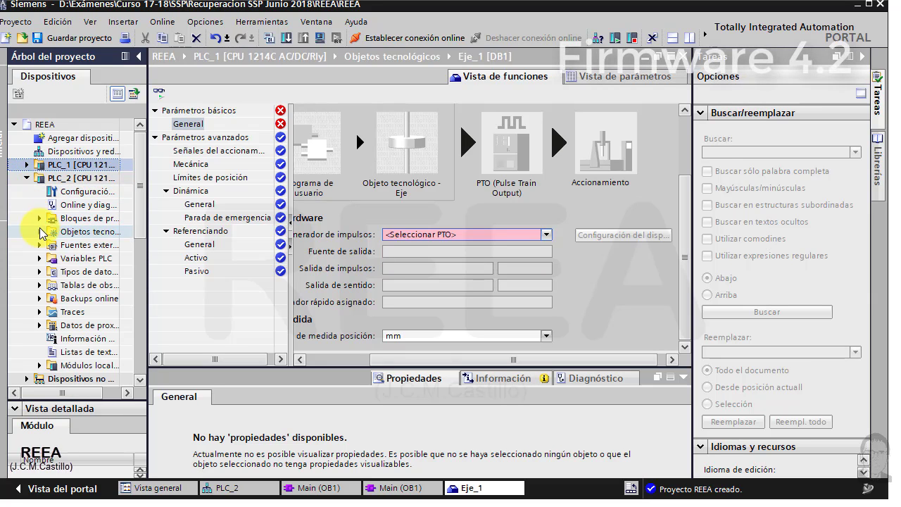
pyautogui.click(40, 233)
pyautogui.doubleClick(72, 245)
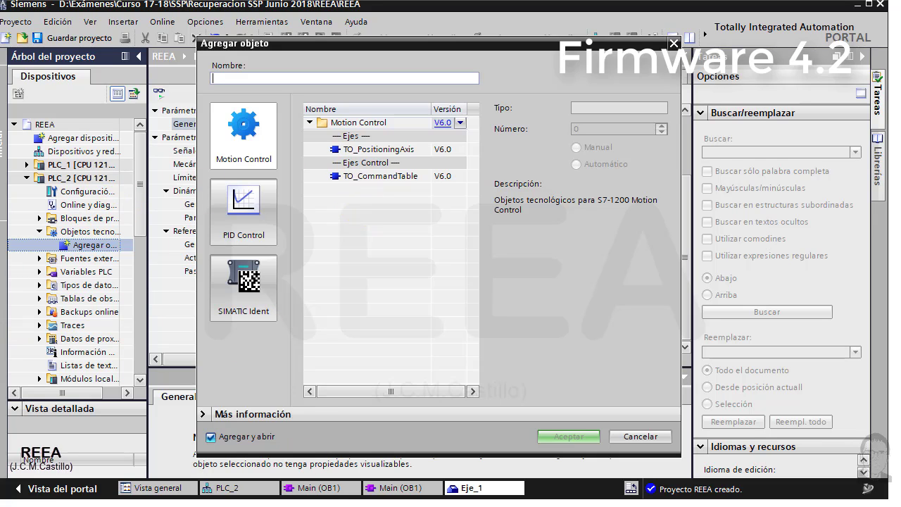
pyautogui.click(386, 151)
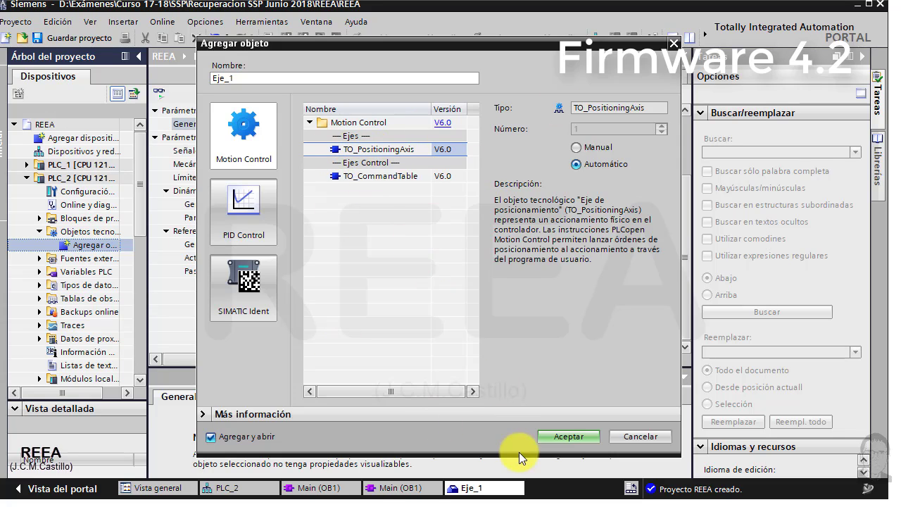
pyautogui.click(567, 437)
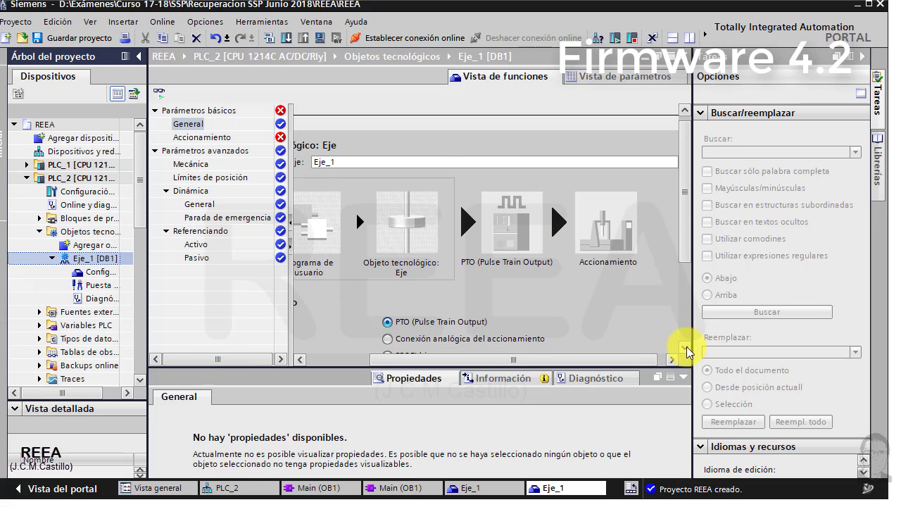
pyautogui.click(686, 348)
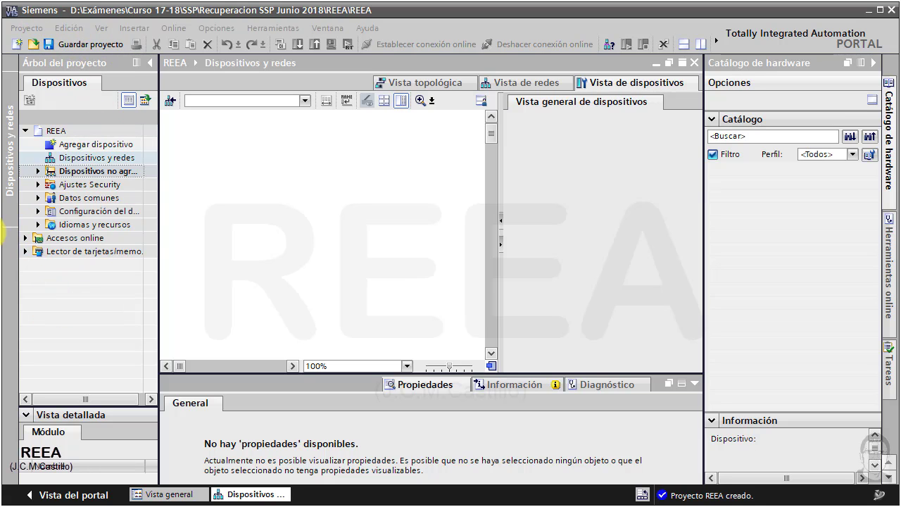
# - Expand the online accesses and update the accessible devices on the USB to Ethernet Adapter interface
pyautogui.click(26, 238)
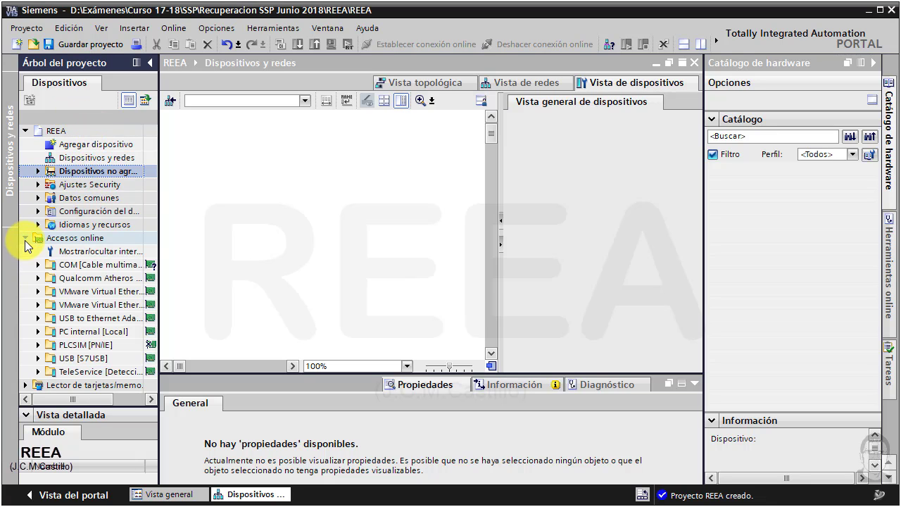
pyautogui.click(40, 361)
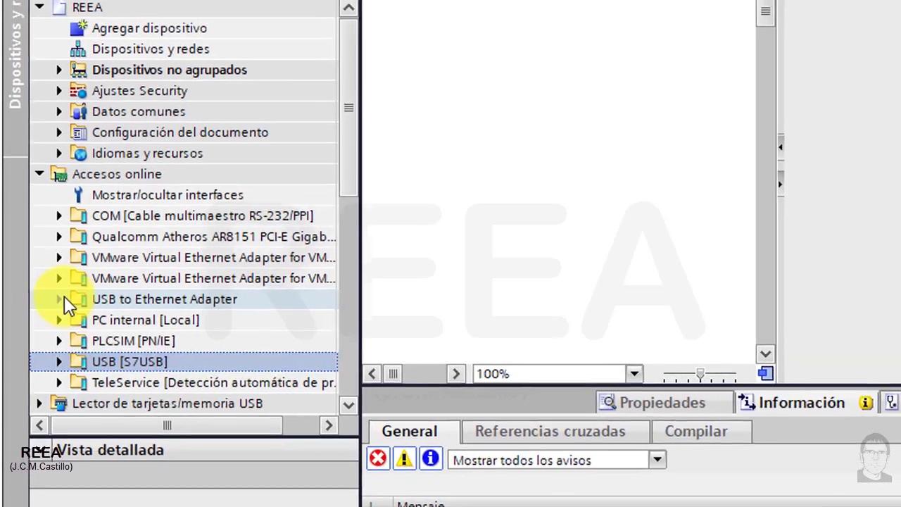
pyautogui.click(62, 298)
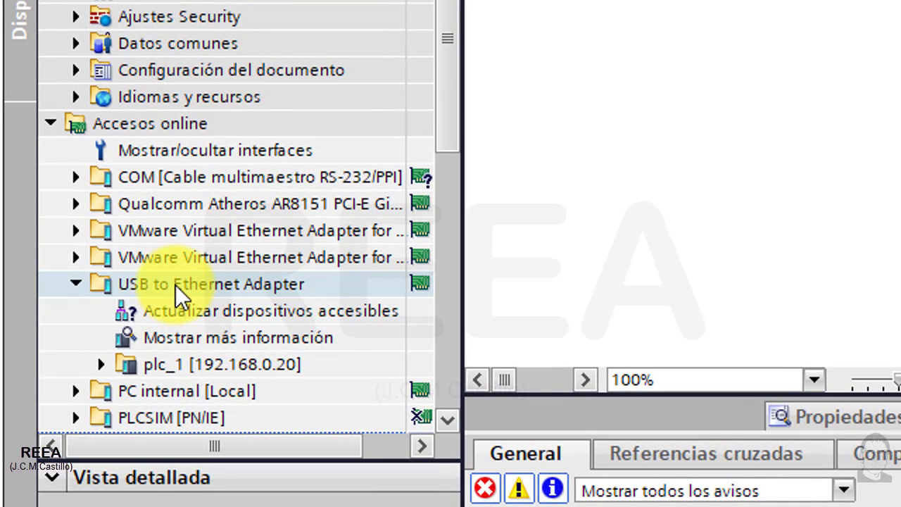
pyautogui.doubleClick(225, 312)
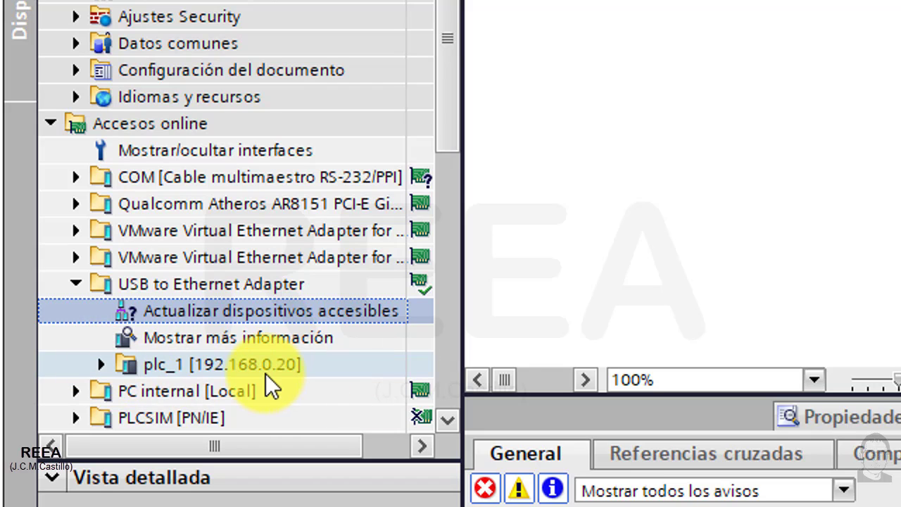
# - Open the online diagnostics of the accessible device plc_1 and check its firmware version in the general module information
pyautogui.click(102, 365)
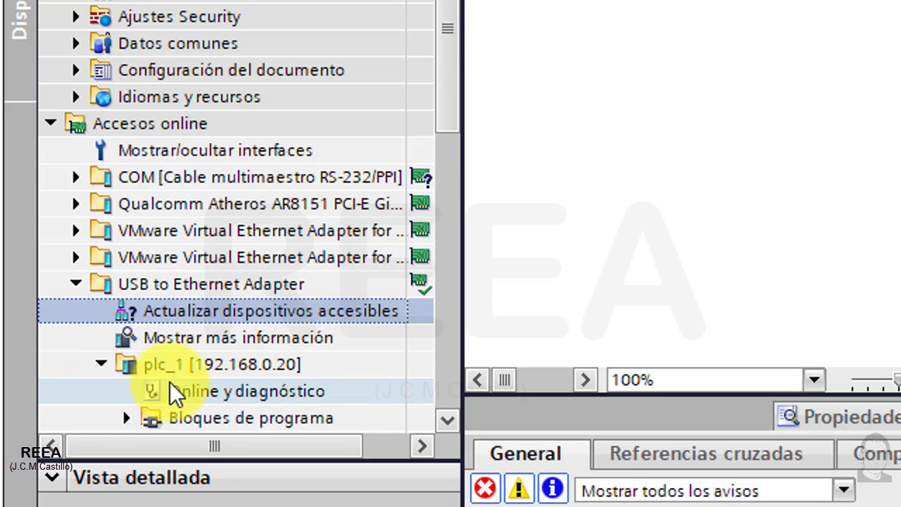
pyautogui.click(447, 419)
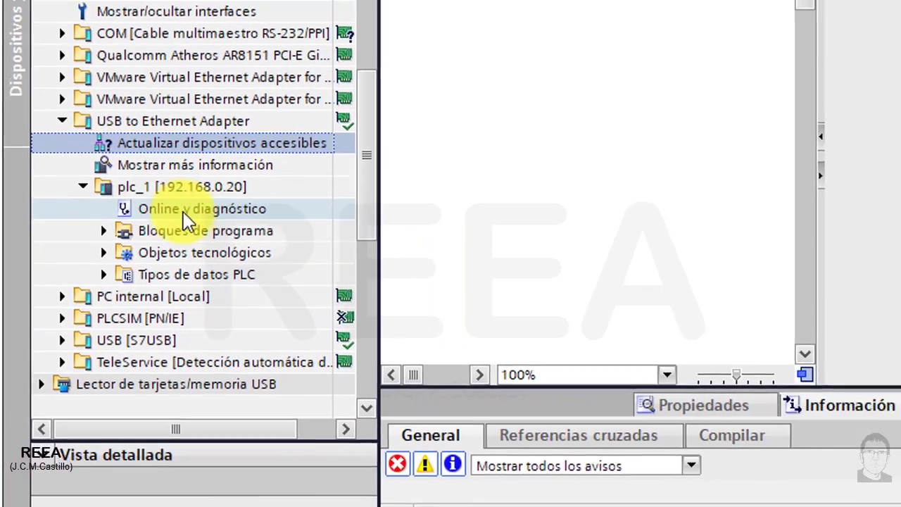
pyautogui.click(227, 181)
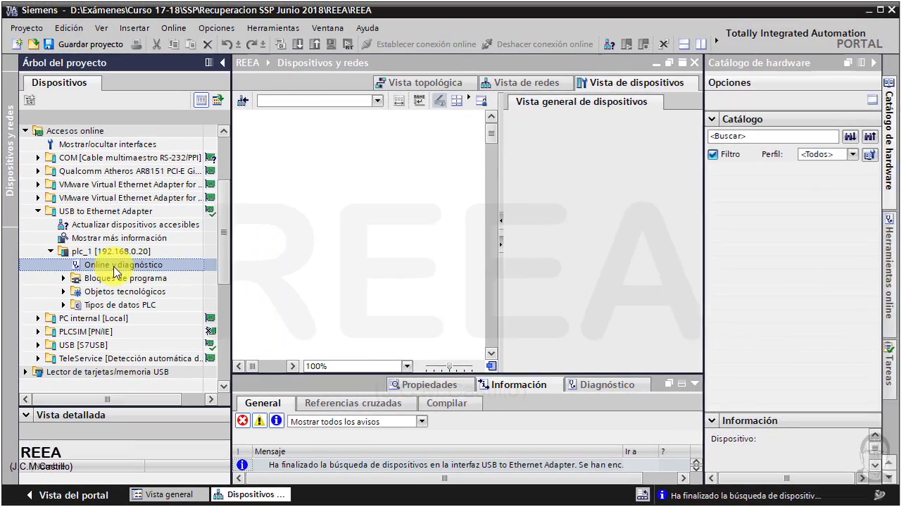
pyautogui.doubleClick(147, 241)
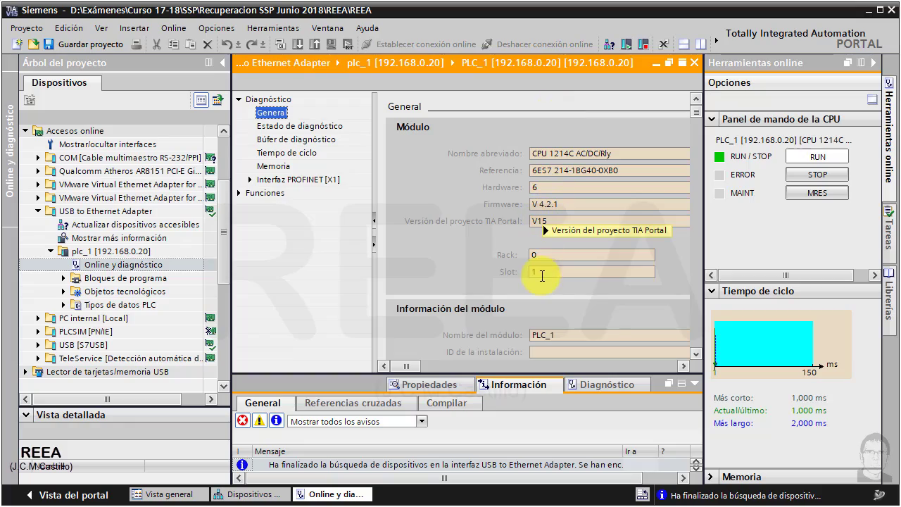
pyautogui.click(540, 205)
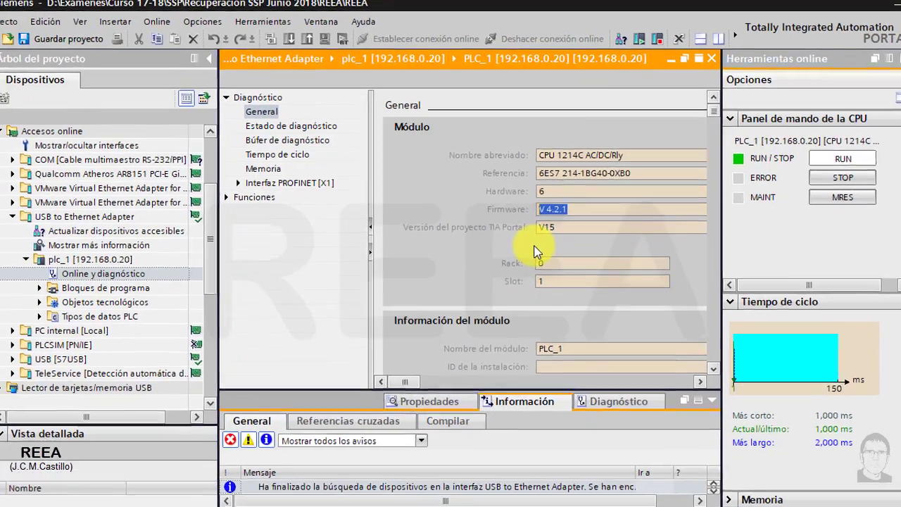